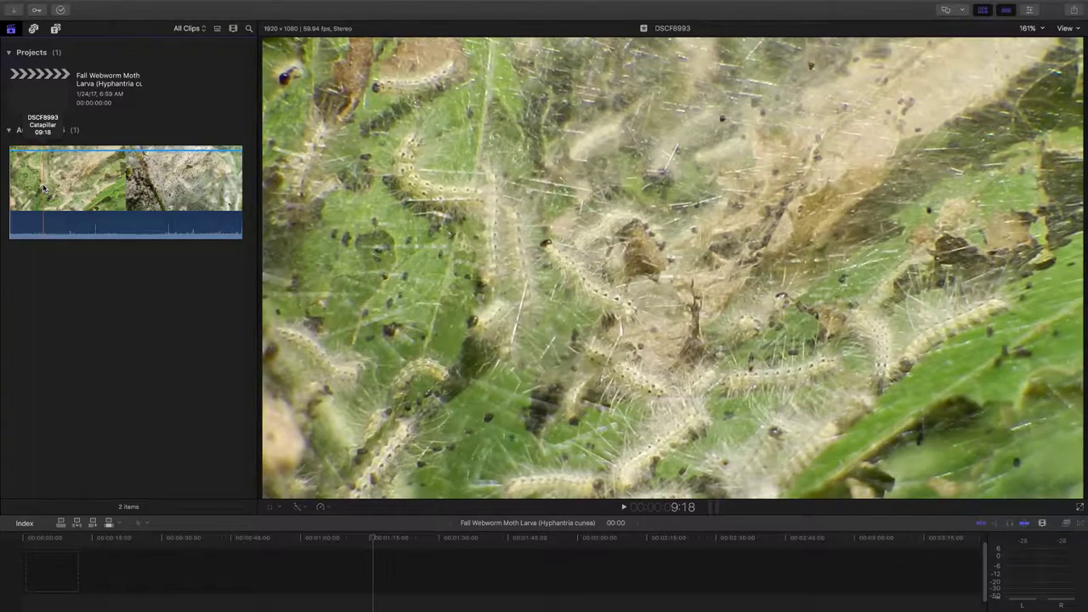
Preview the DSCF8993 clip and mark a range in it from 28:54 to about 01:03:25.
key("space")
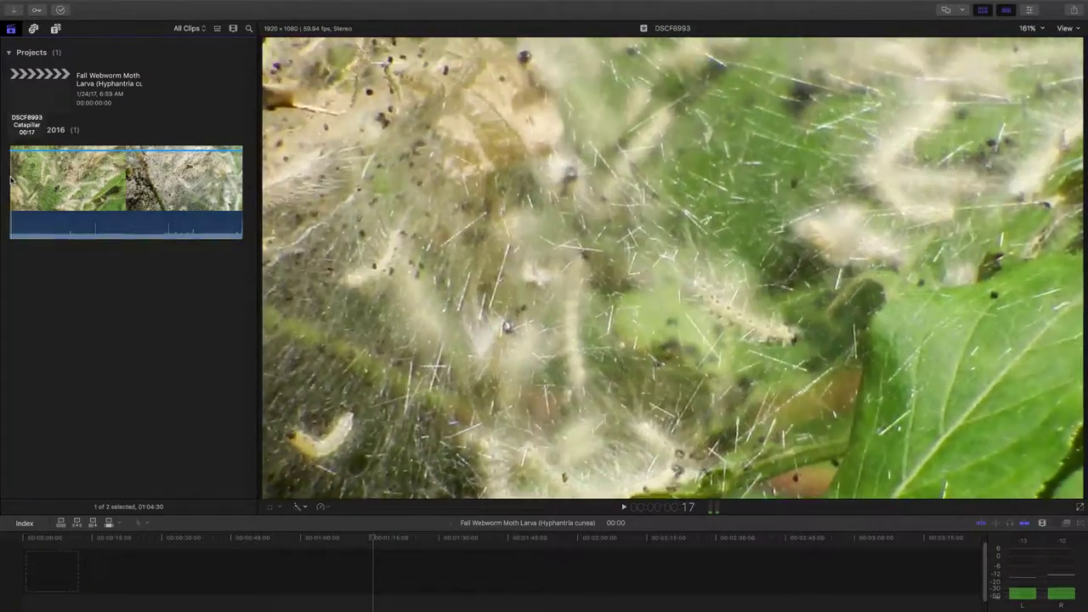
left_click(16, 176)
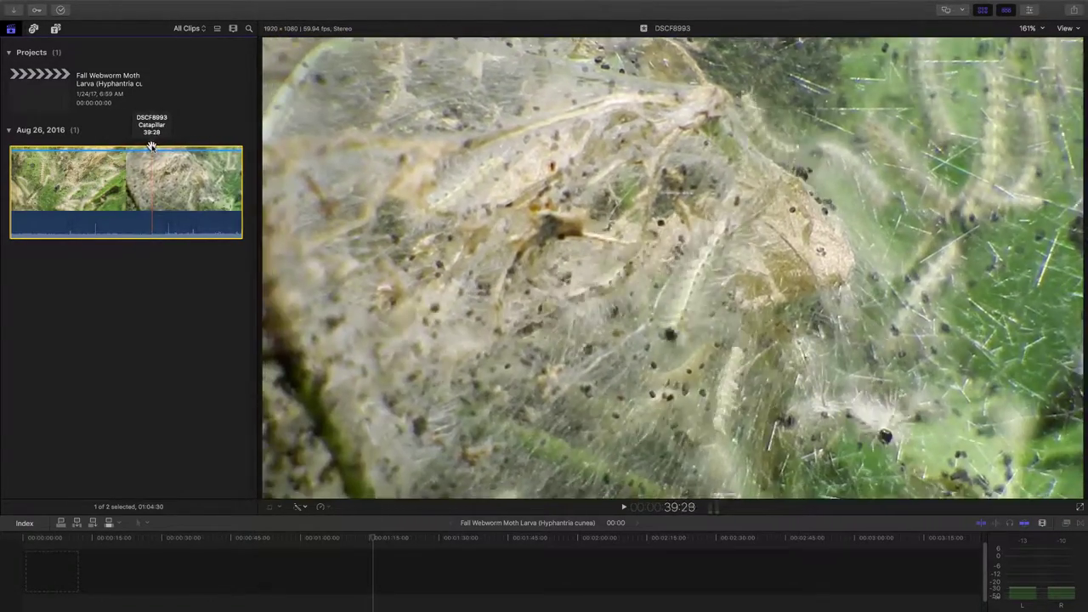
key("s")
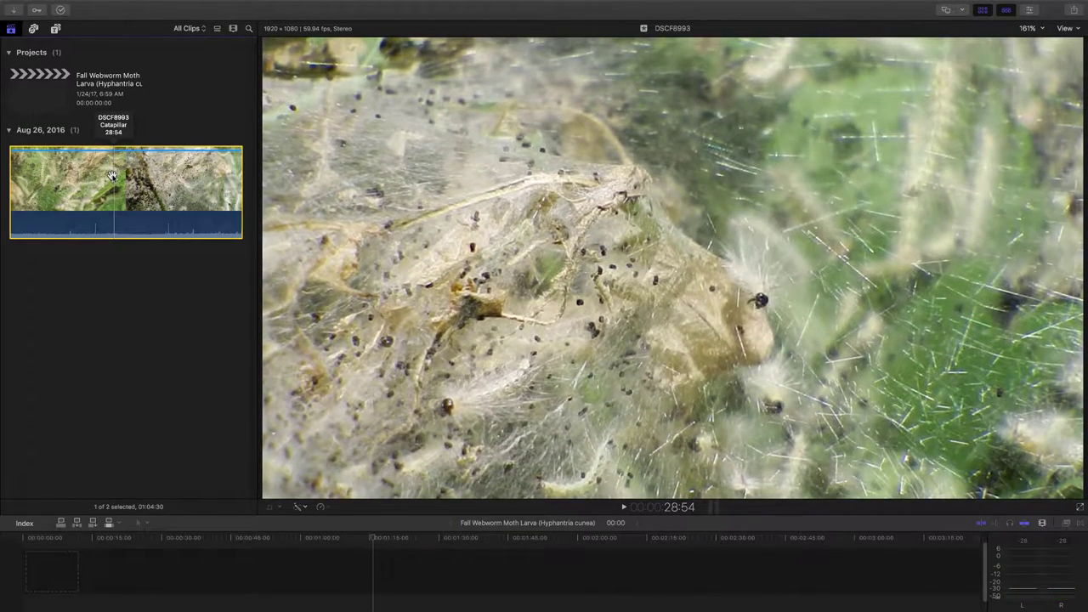
key("i")
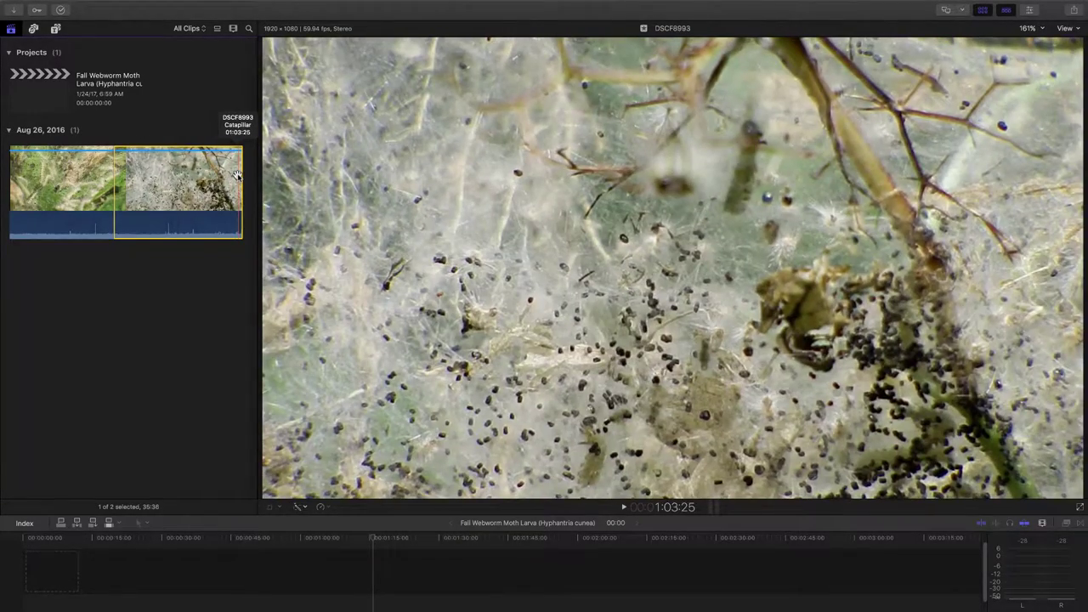
key("o")
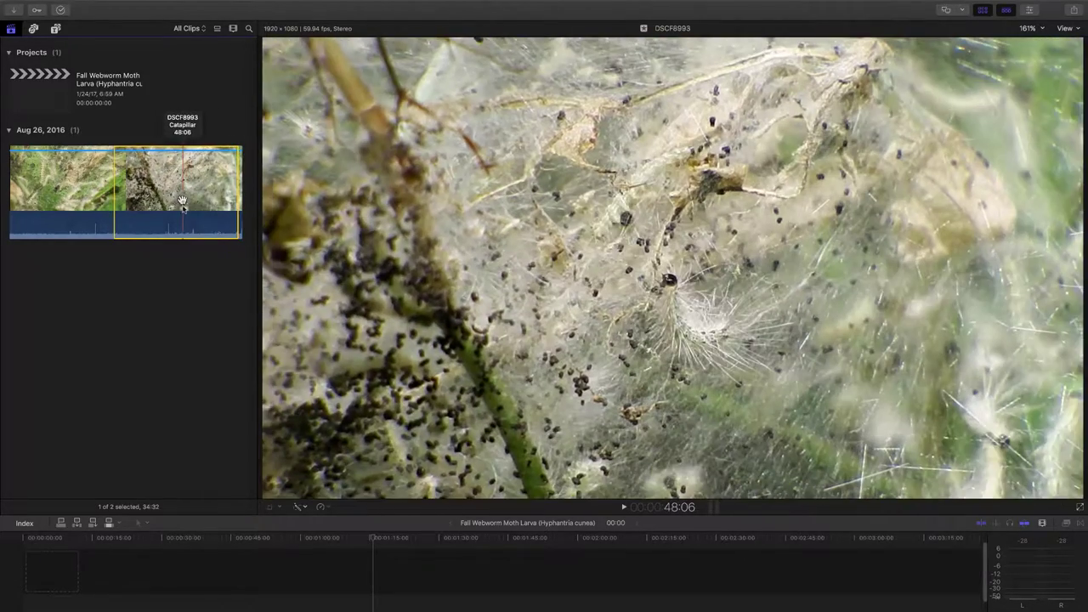
Add the marked DSCF8993 range to the start of the empty timeline, fit it to view and play it through.
left_click_drag(182, 200, 139, 575)
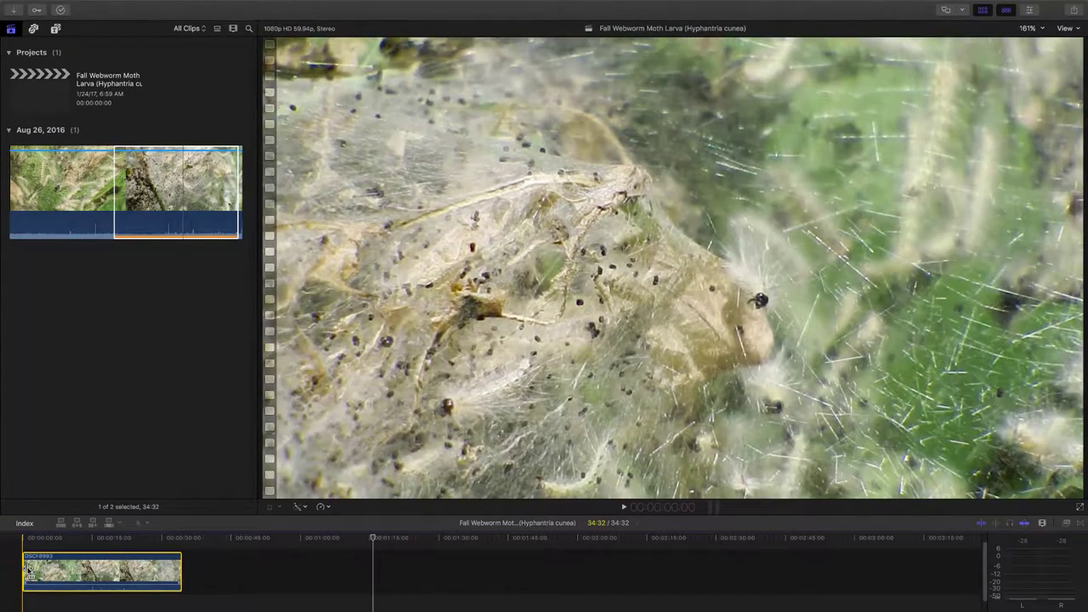
key("shift+z")
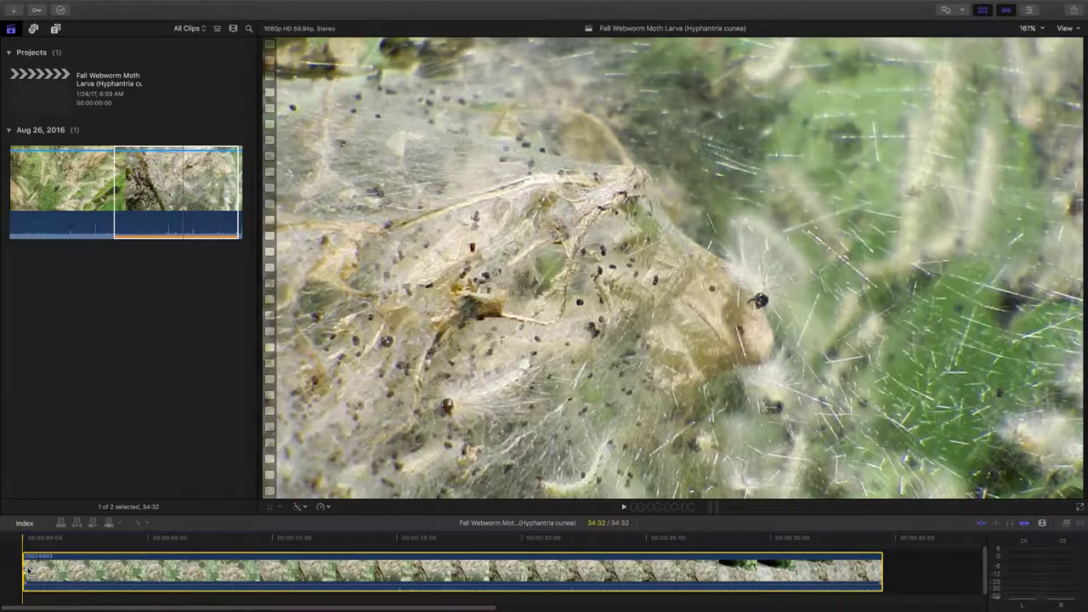
key("space")
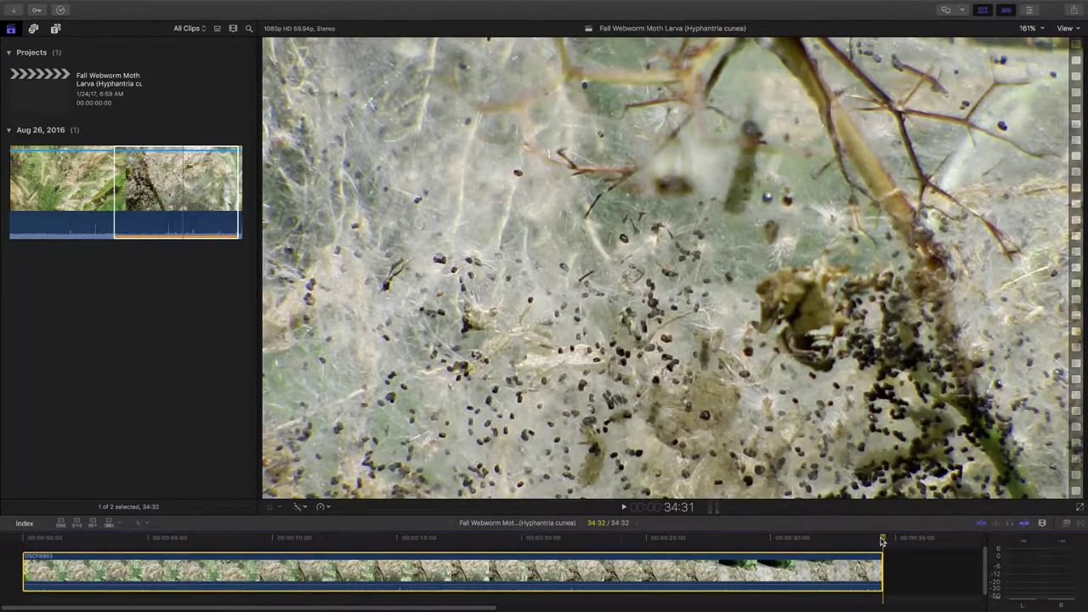
Trim the beginning off the timeline clip so that its duration becomes 18:57.
left_click_drag(884, 541, 410, 573)
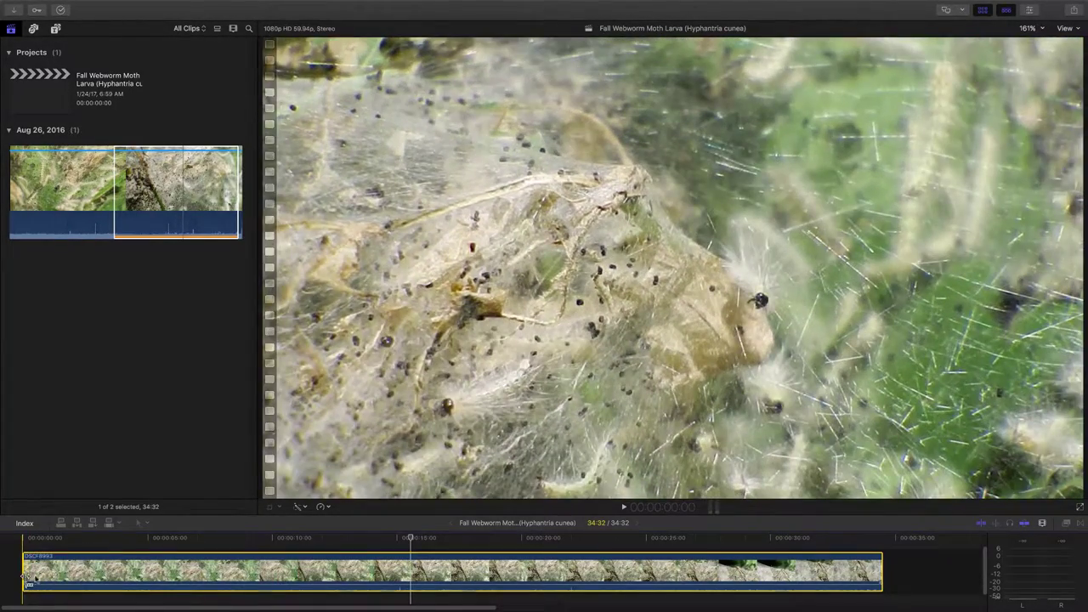
left_click_drag(29, 579, 411, 549)
key("shift+z")
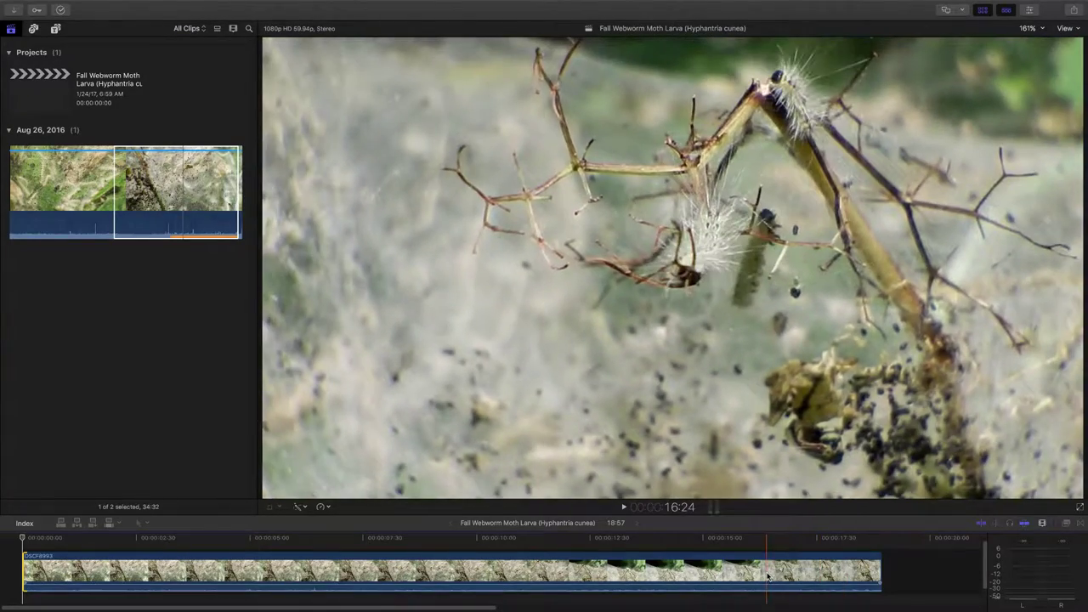
Slow the timeline clip down with a custom speed defined by a duration of 00:00:30:00.
left_click(768, 577)
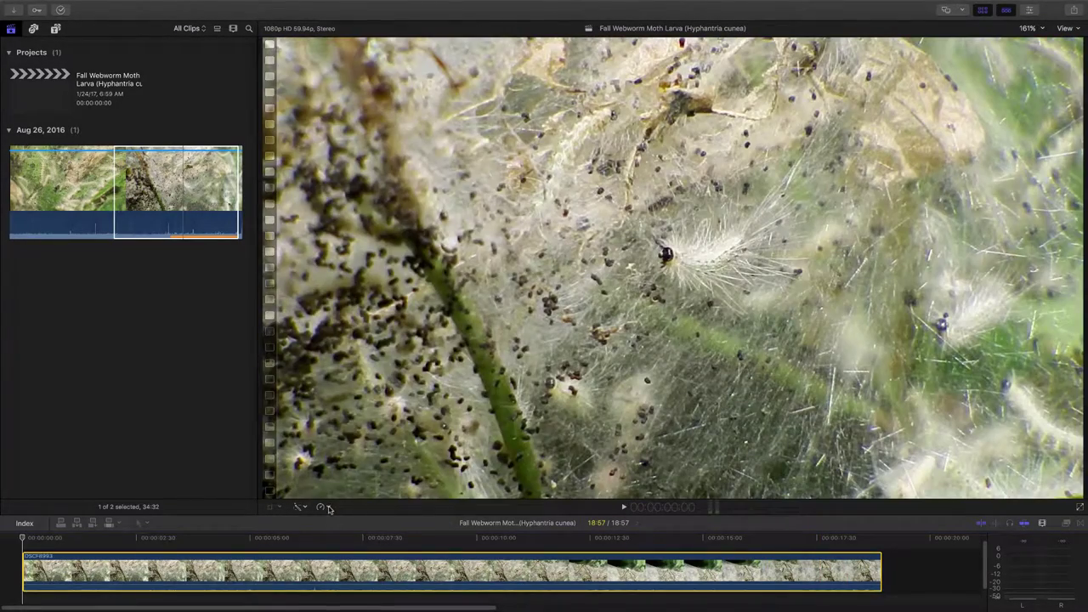
left_click(329, 508)
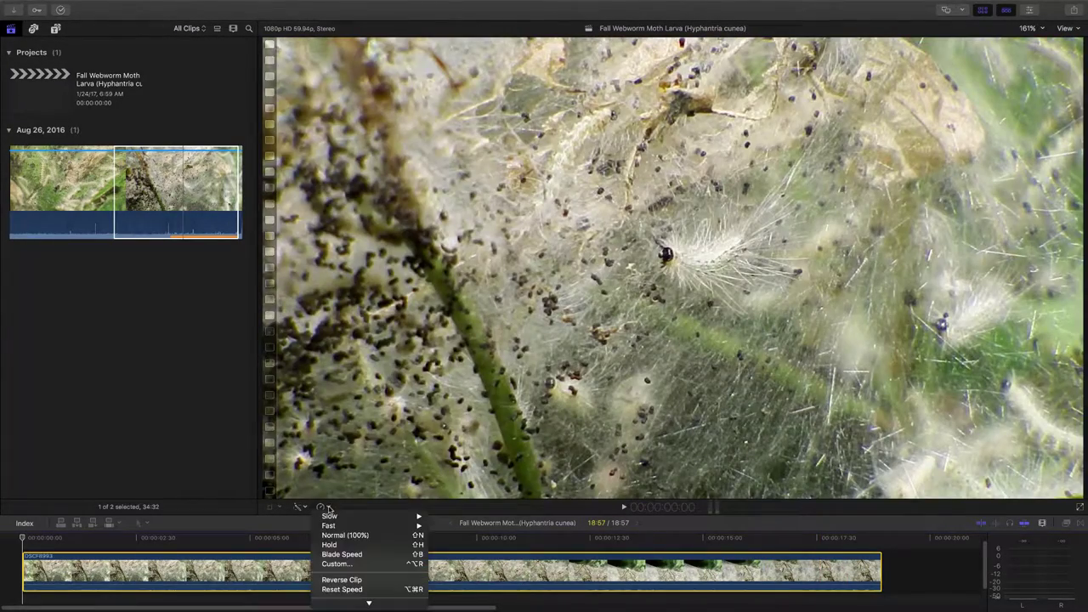
left_click(346, 563)
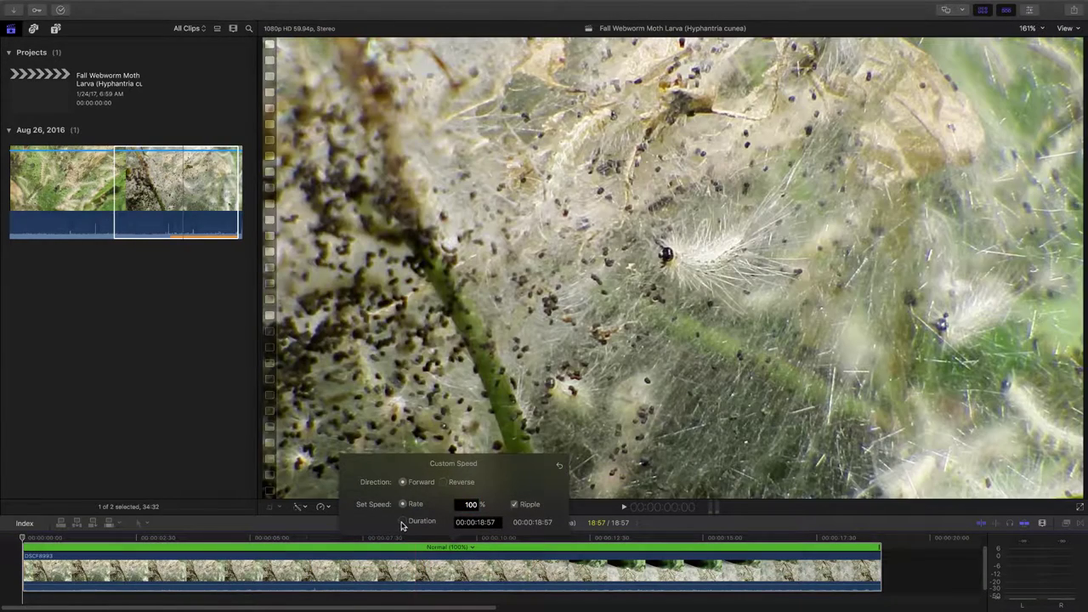
left_click(402, 523)
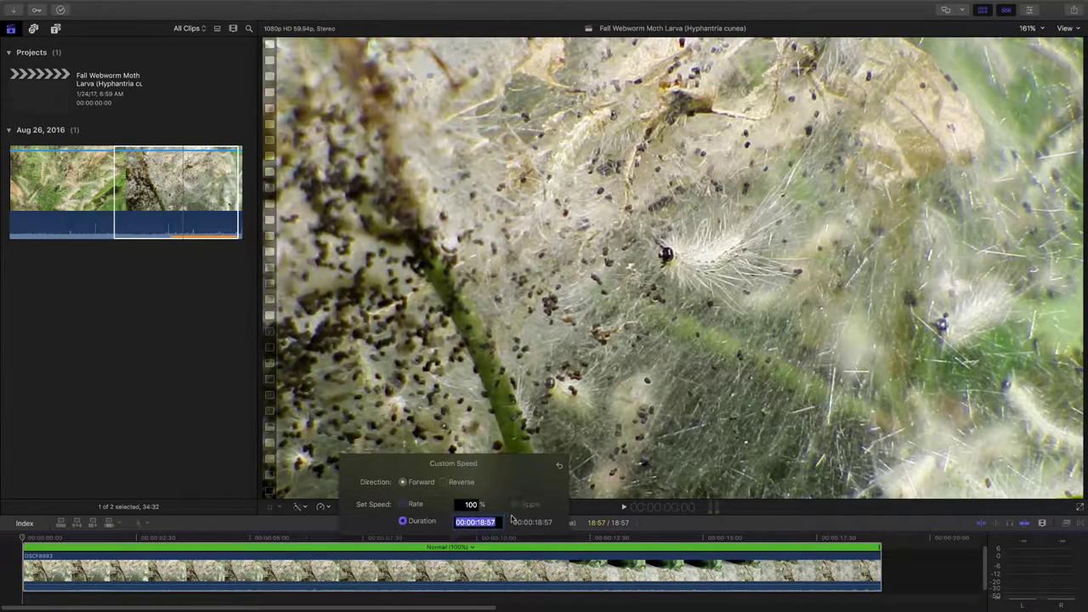
left_click(493, 522)
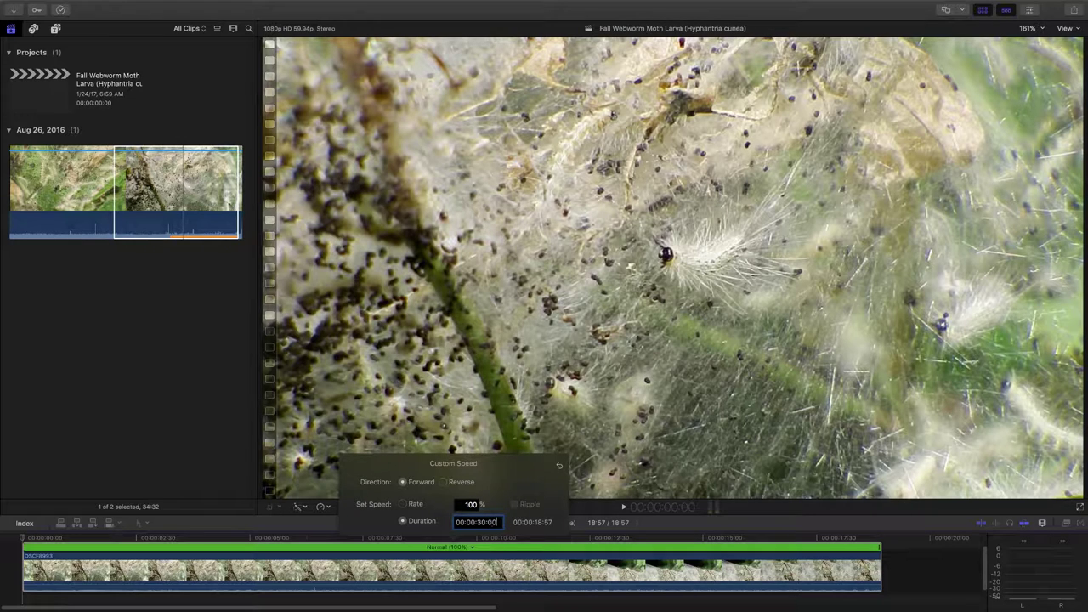
key("Return")
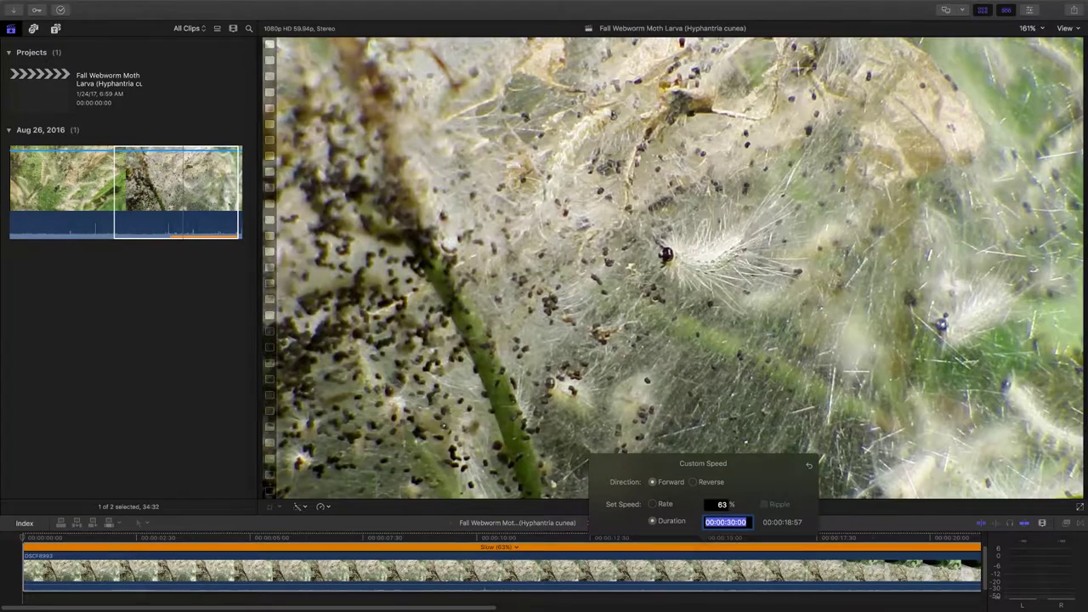
left_click(664, 497)
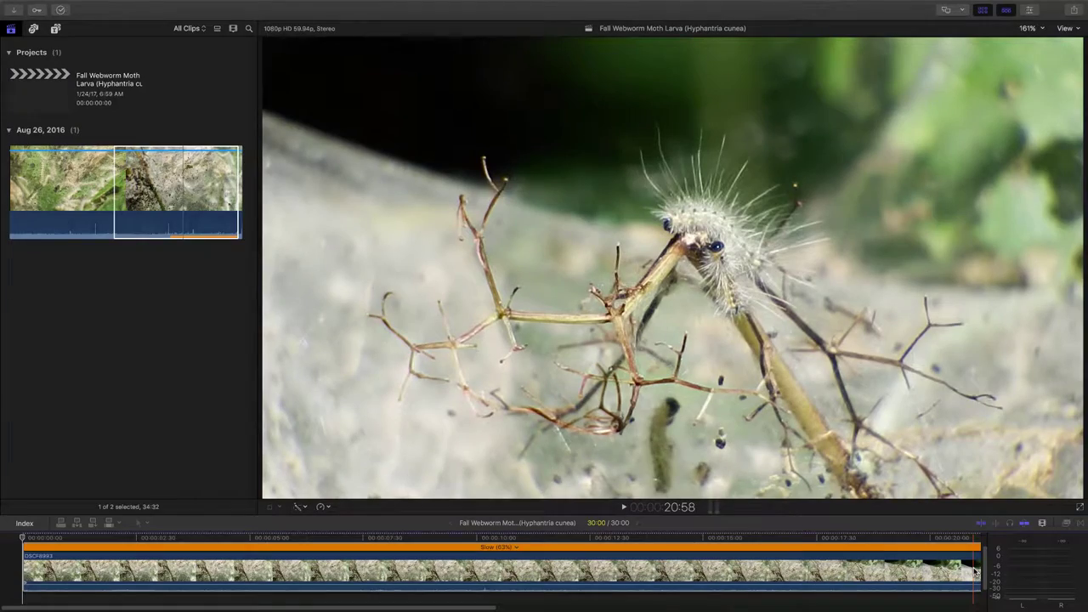
Enable Stabilization in the video properties of the retimed clip.
key("super+minus")
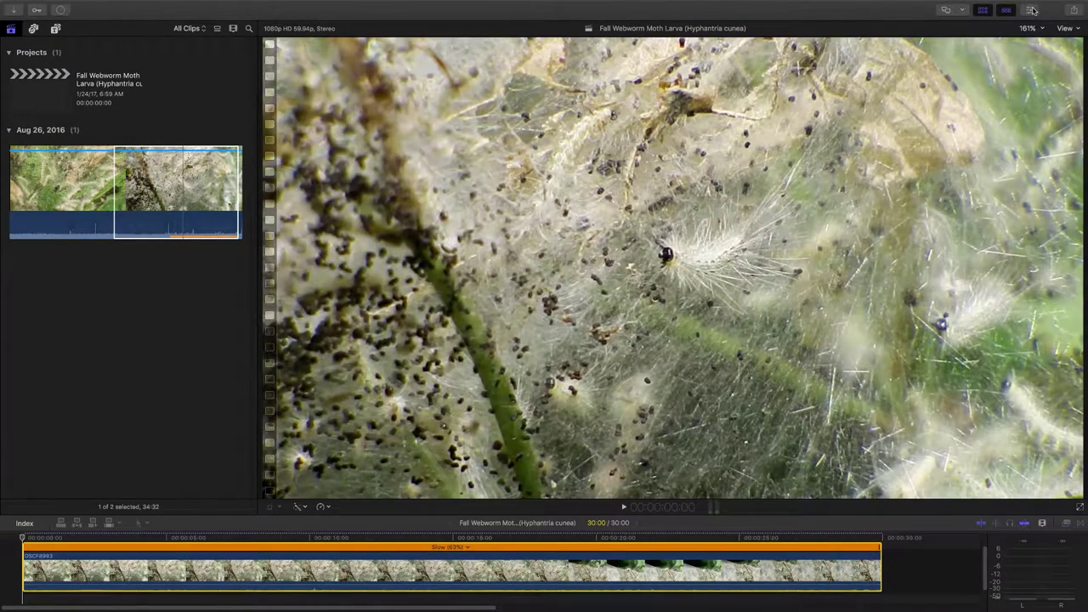
left_click(1034, 11)
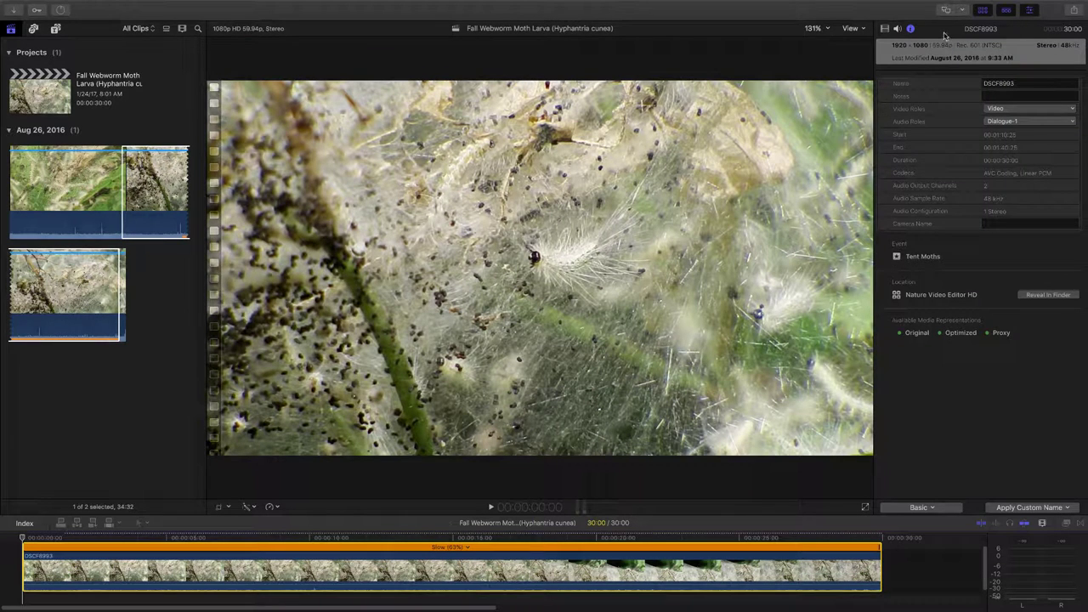
left_click(886, 29)
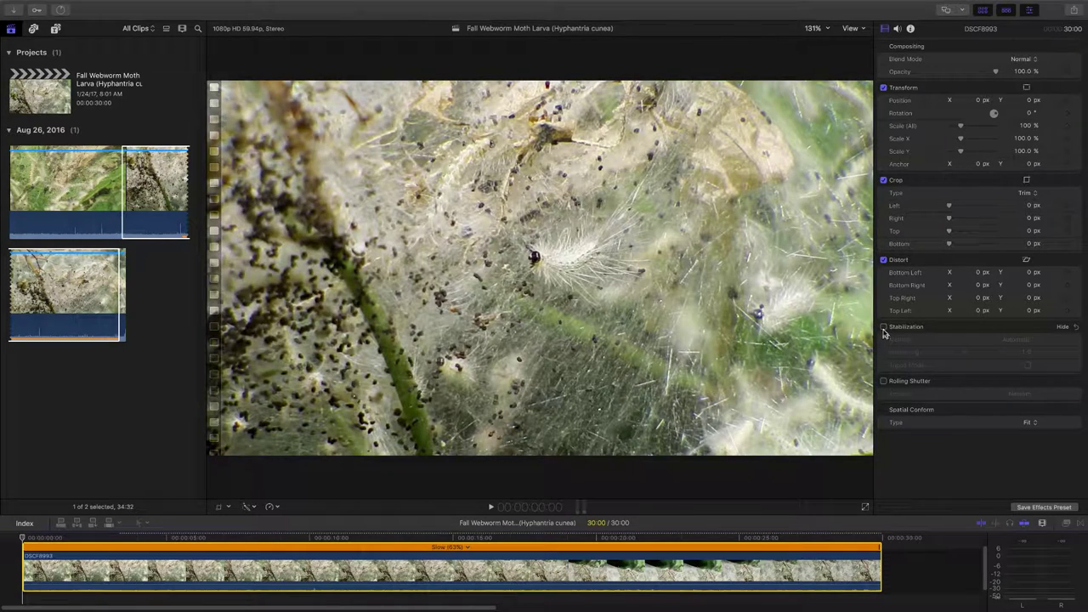
left_click(884, 327)
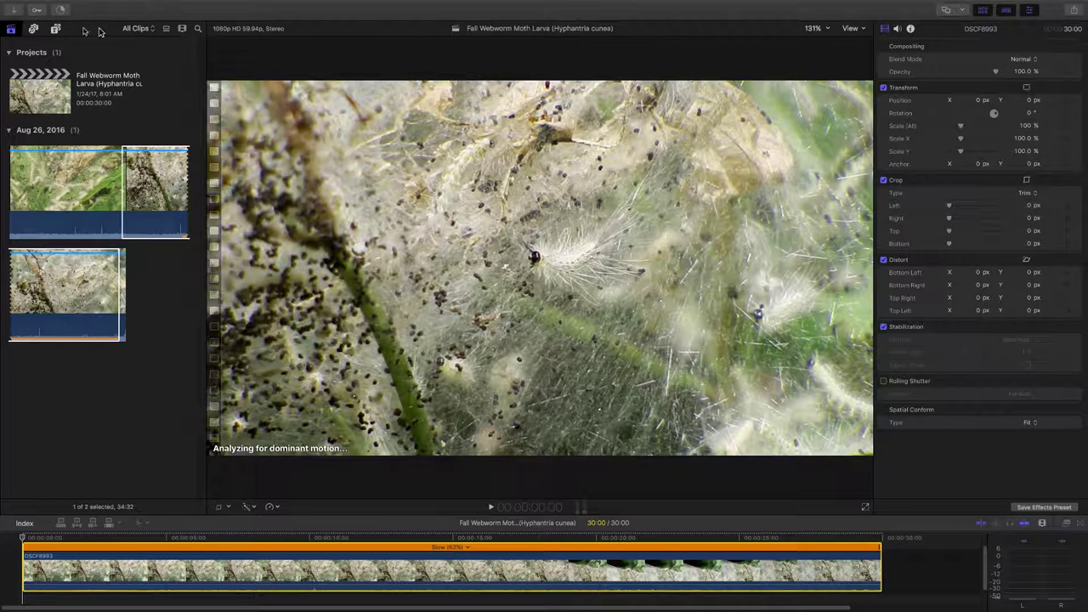
Check the progress of the analysis and rendering in the Background Tasks window.
left_click(61, 10)
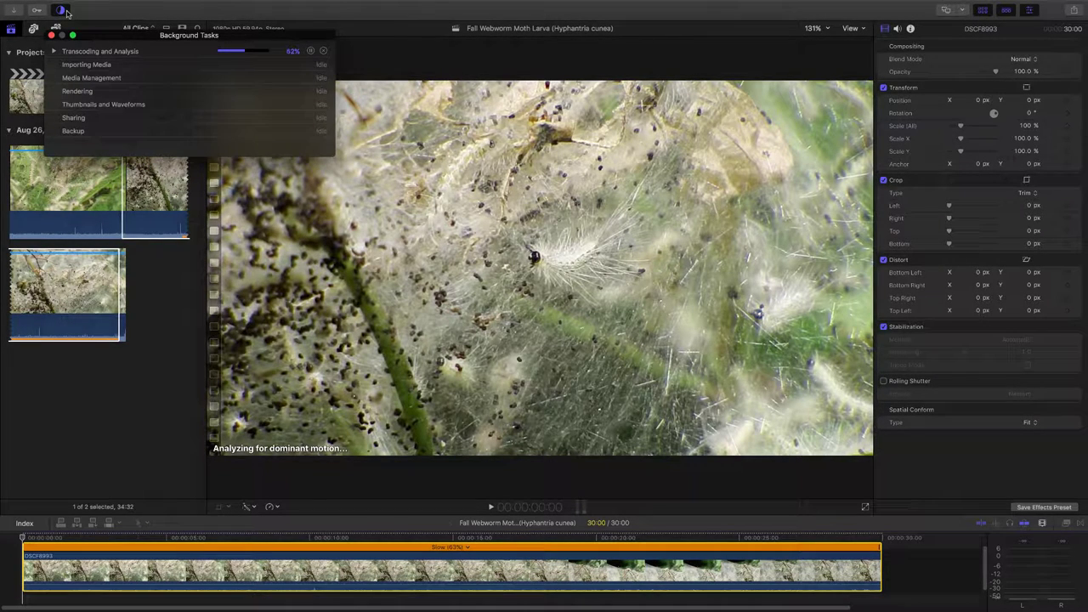
left_click(54, 52)
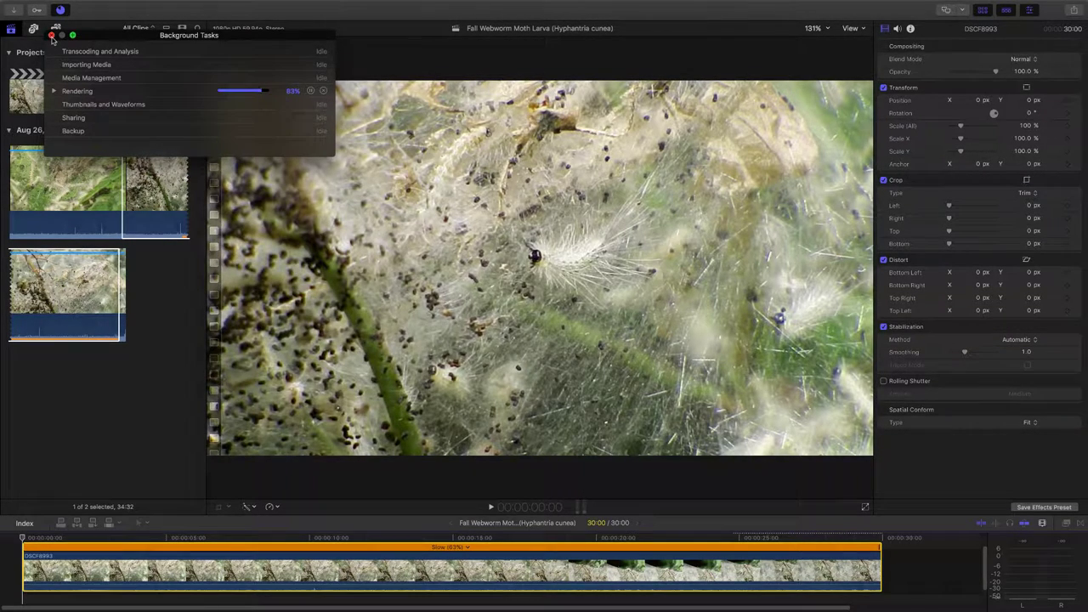
left_click(51, 36)
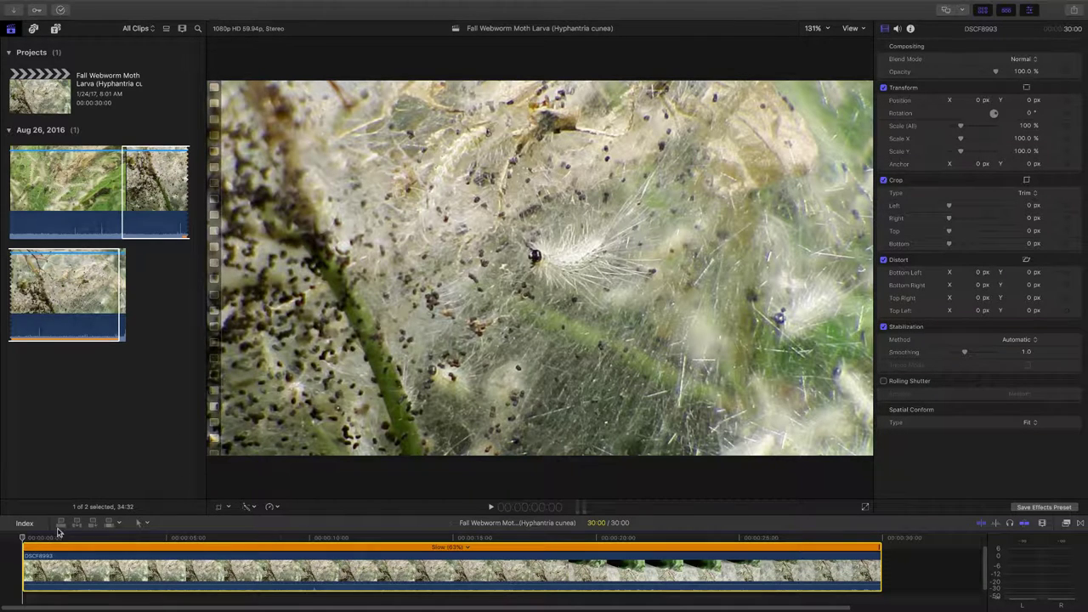
key("v")
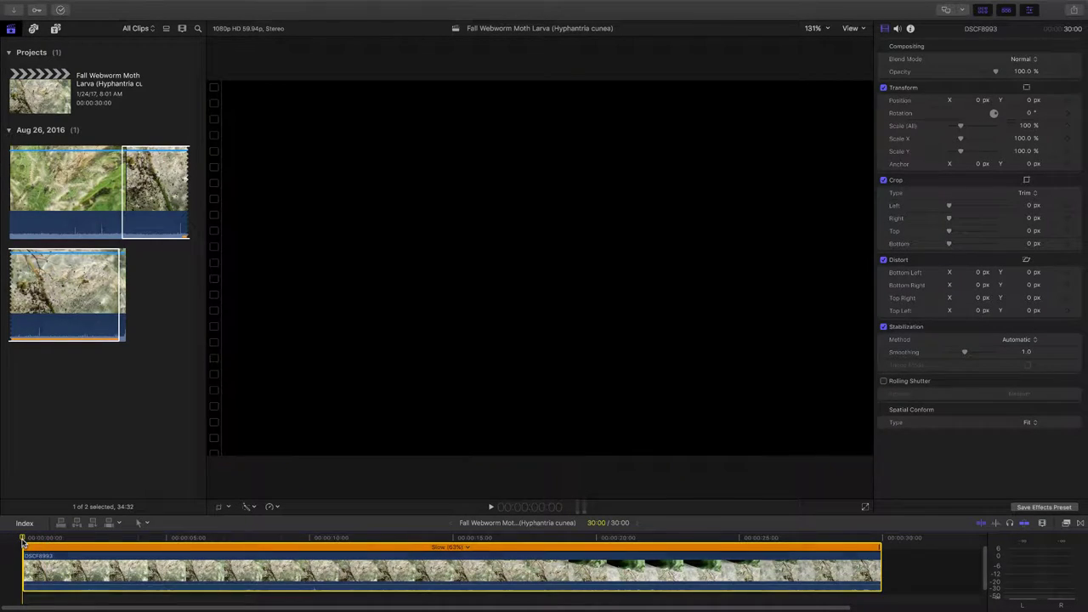
key("space")
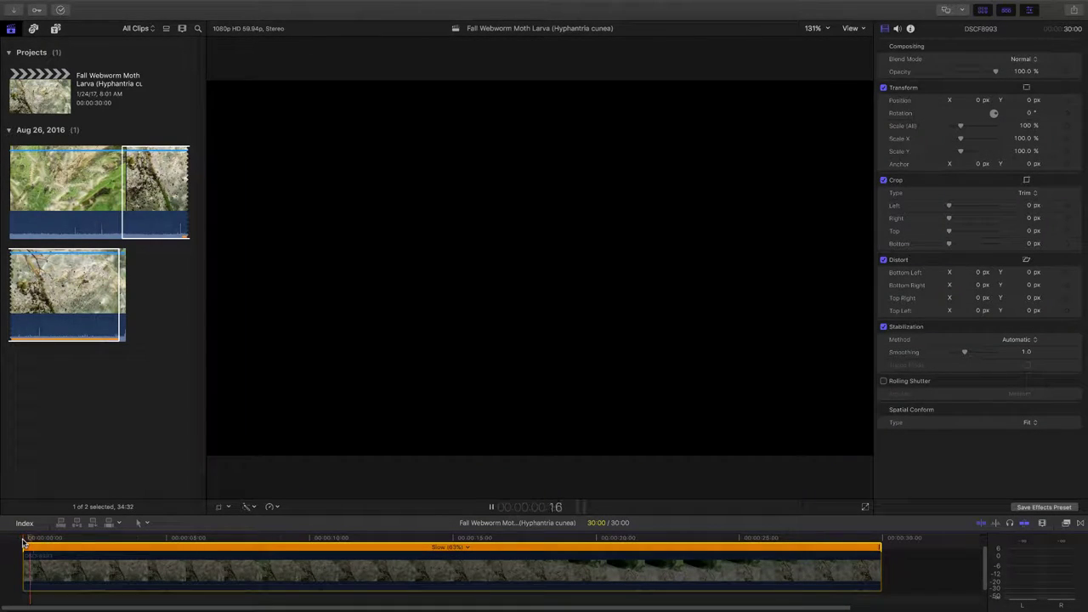
key("v")
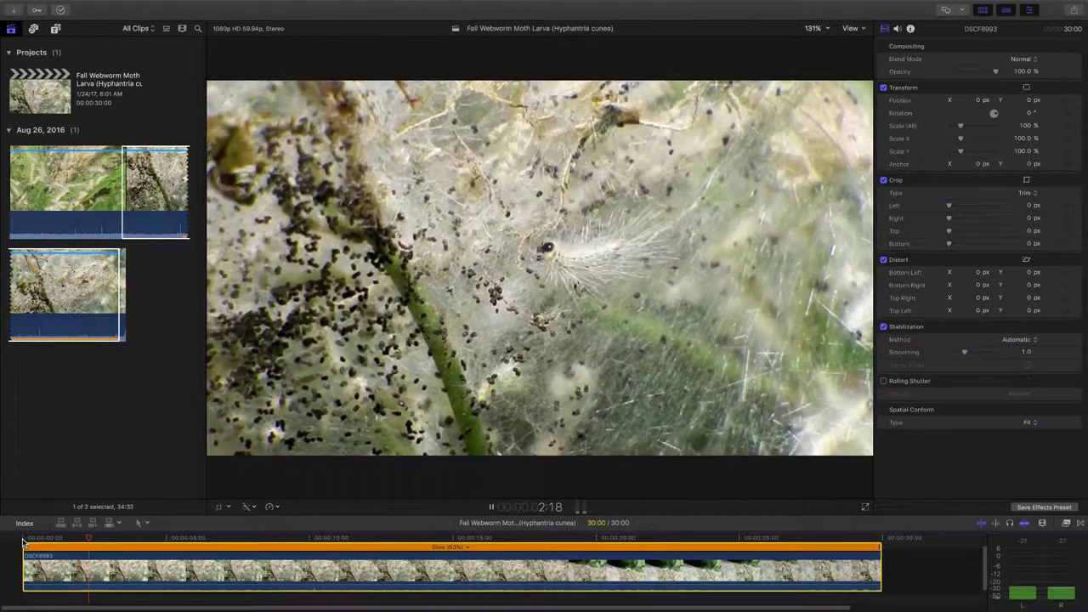
Play the stabilized clip from the start of the timeline to examine how smooth the motion is.
key("space")
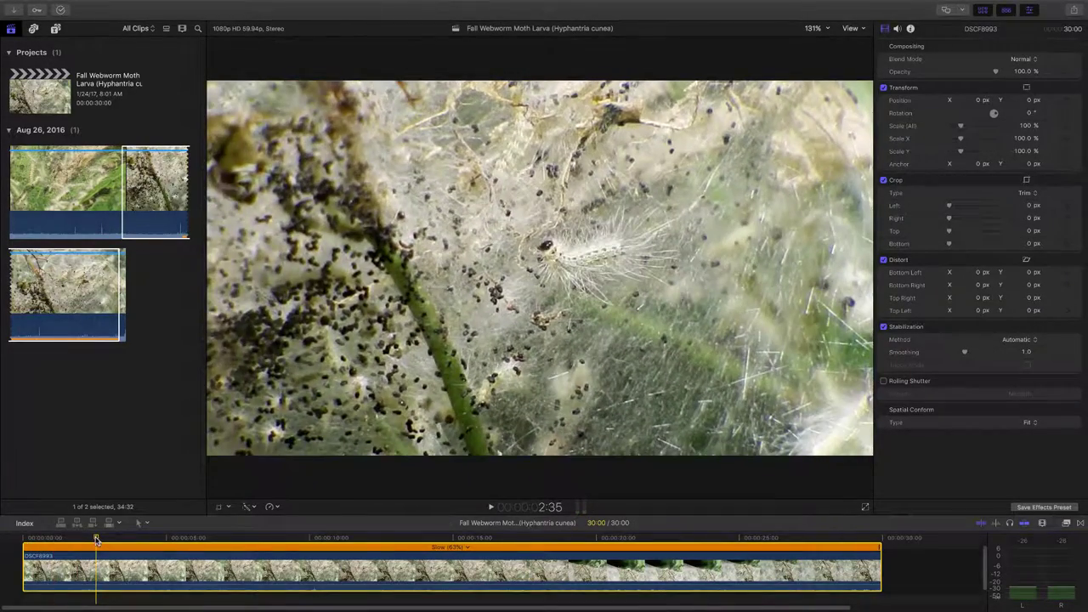
left_click(22, 548)
key("space")
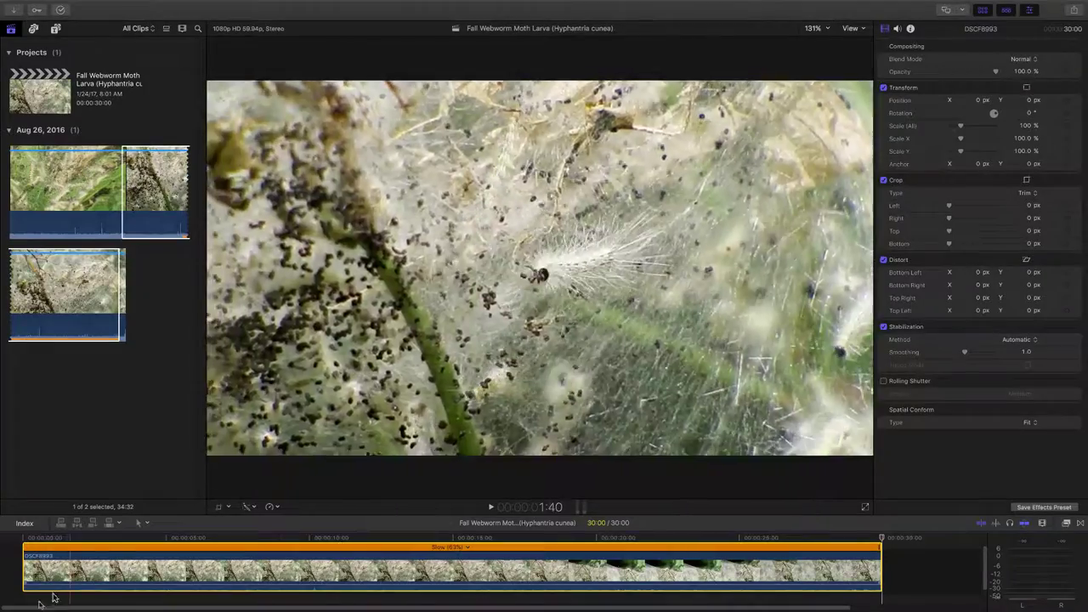
key("F4")
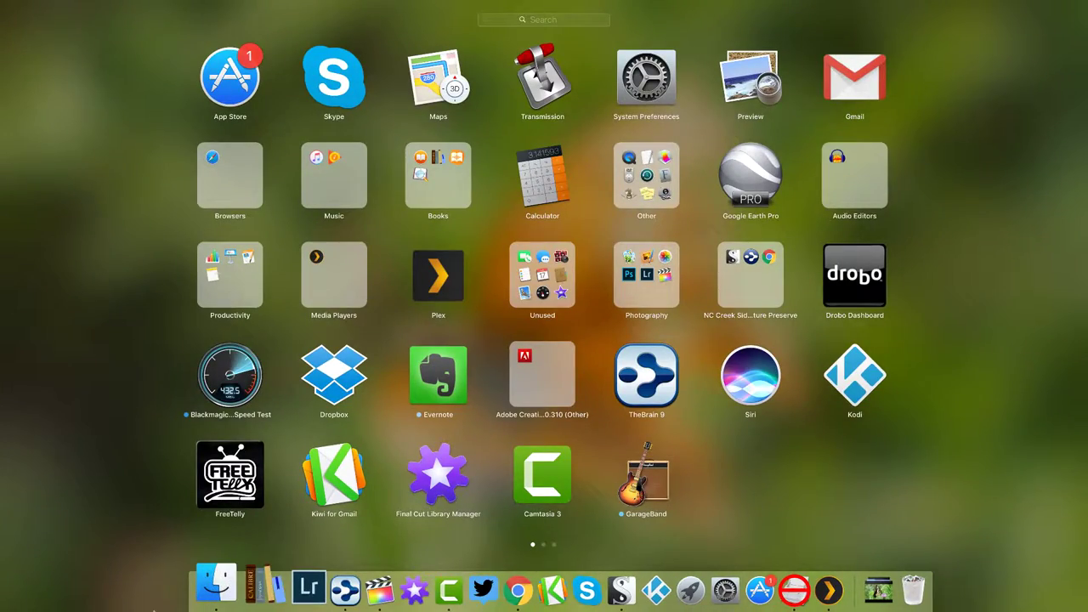
left_click(89, 566)
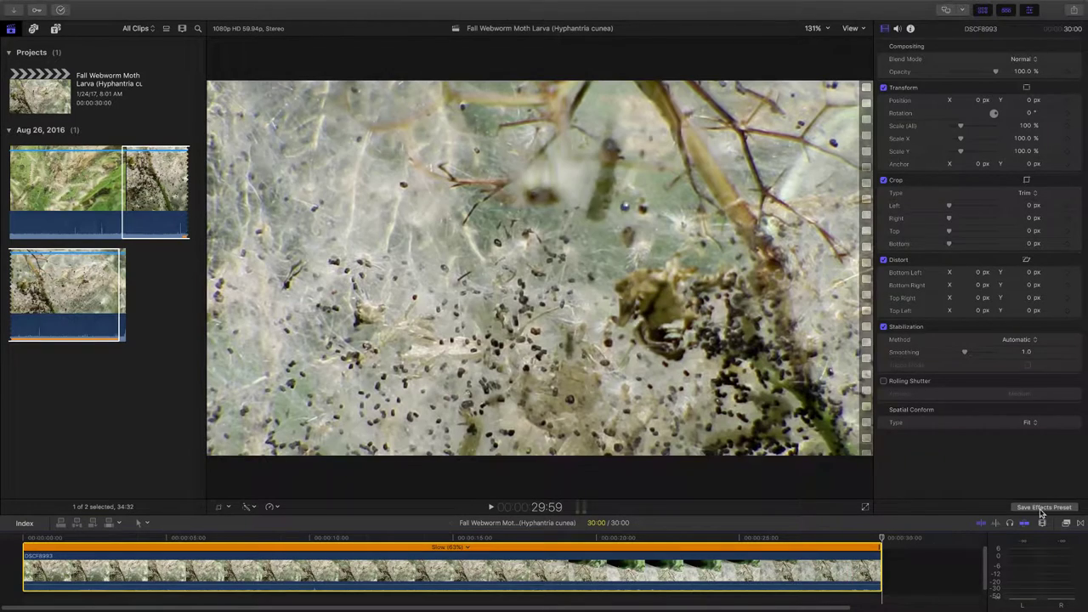
Add a Cross Dissolve transition from the Dissolves category to the end of the timeline clip.
left_click(1080, 524)
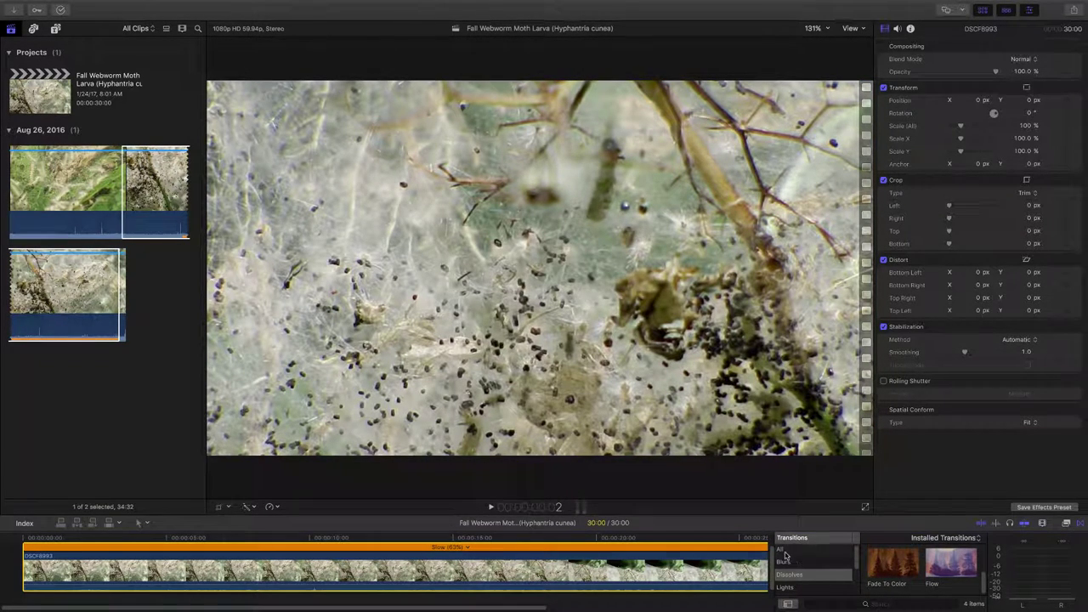
left_click(785, 552)
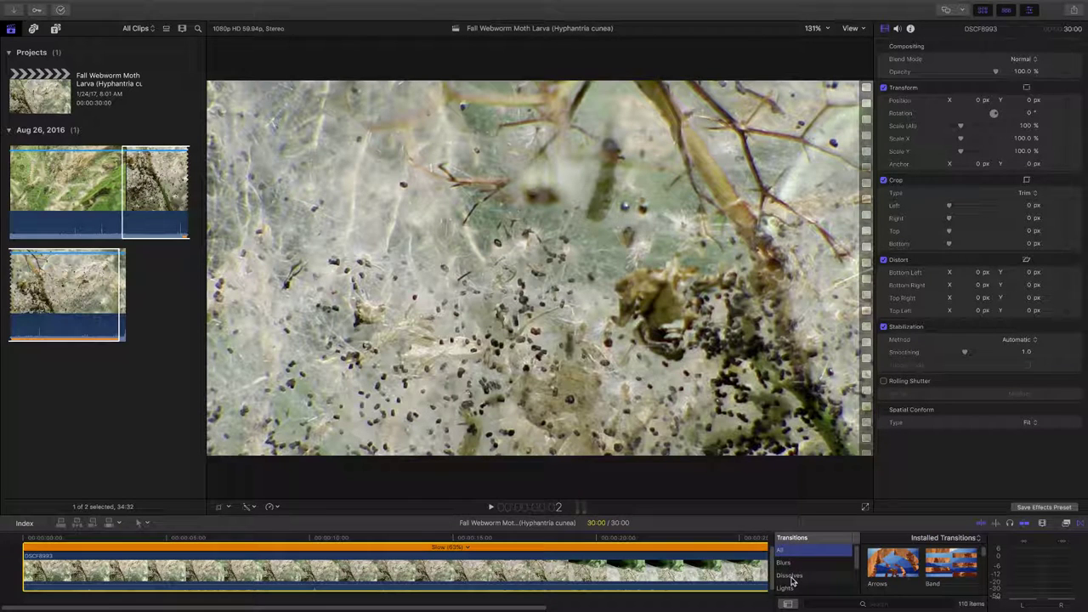
left_click(791, 577)
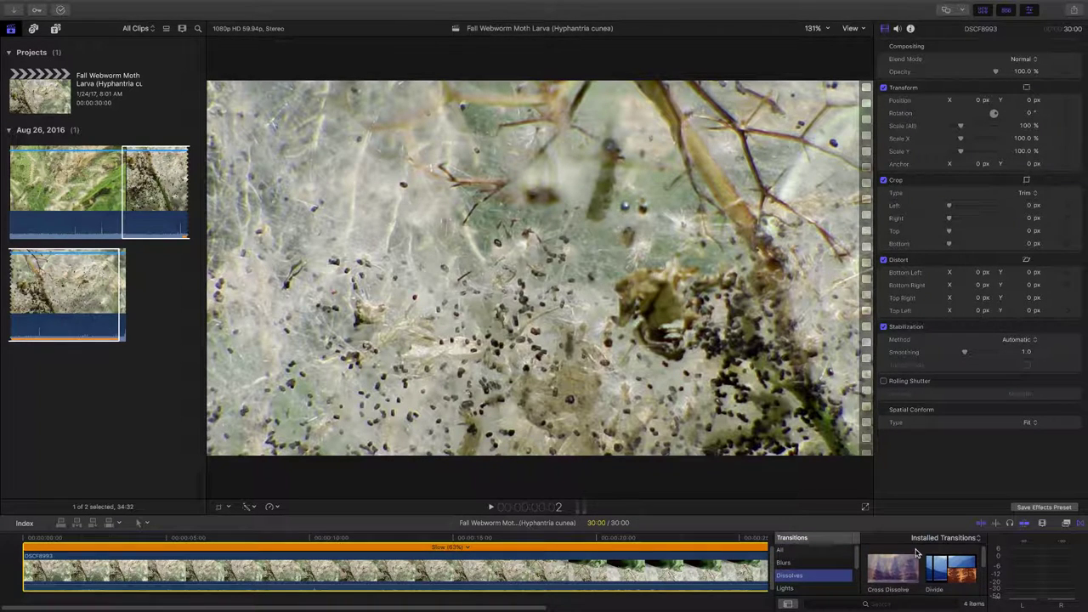
left_click(888, 577)
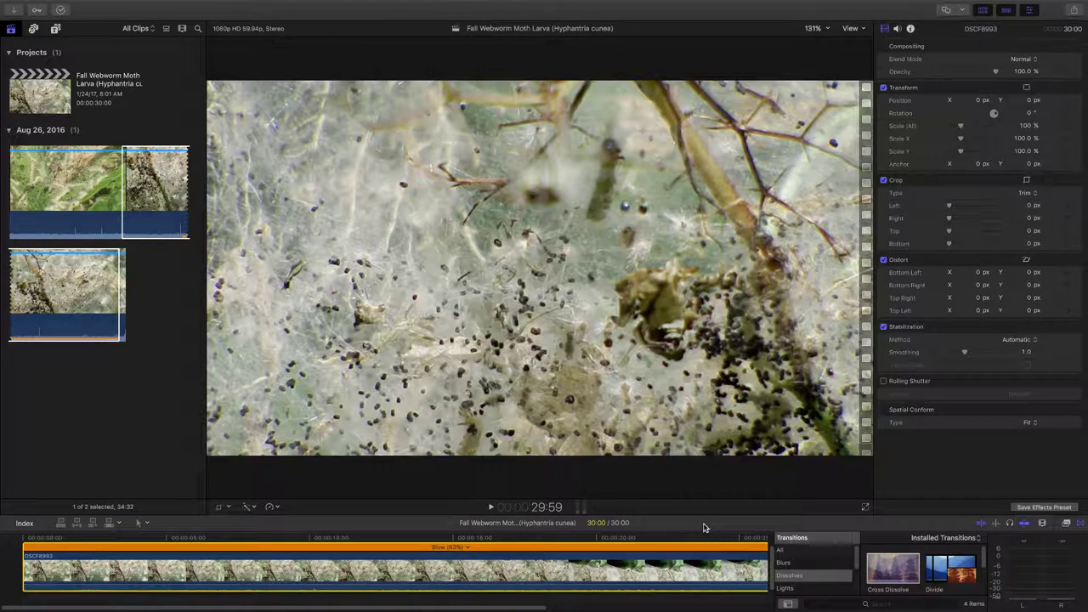
key("super+minus")
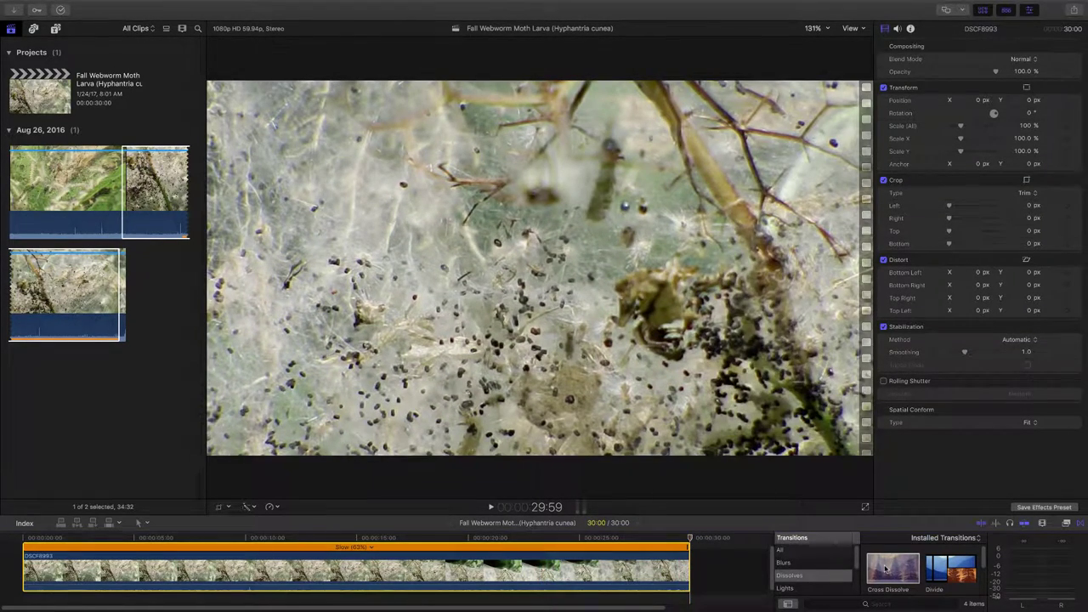
left_click_drag(884, 568, 680, 566)
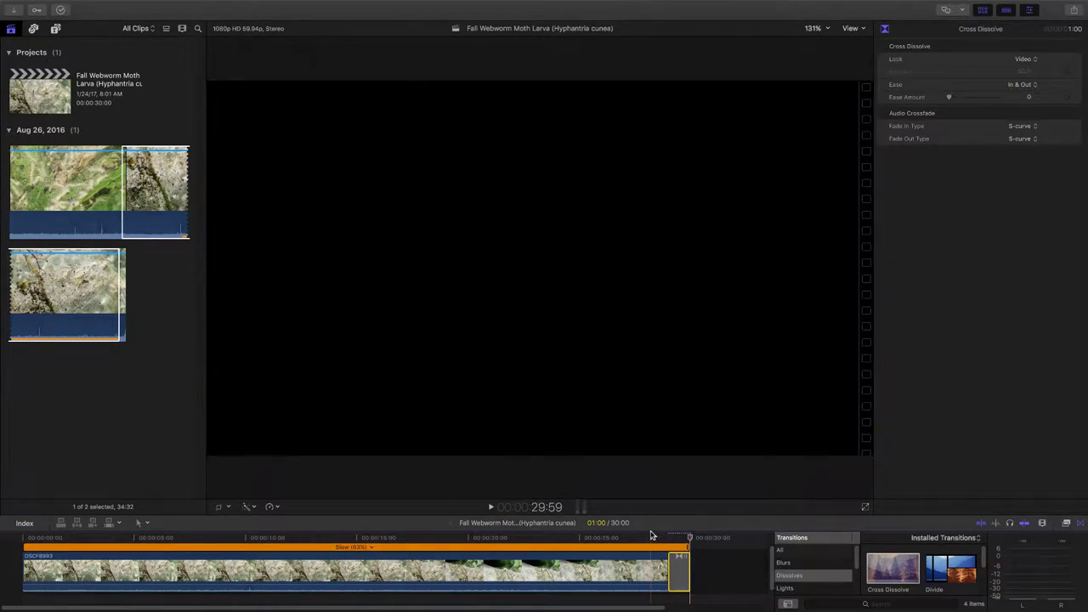
Play back the edited clip to review the dissolve at its end, and replay the project from the start.
key("space")
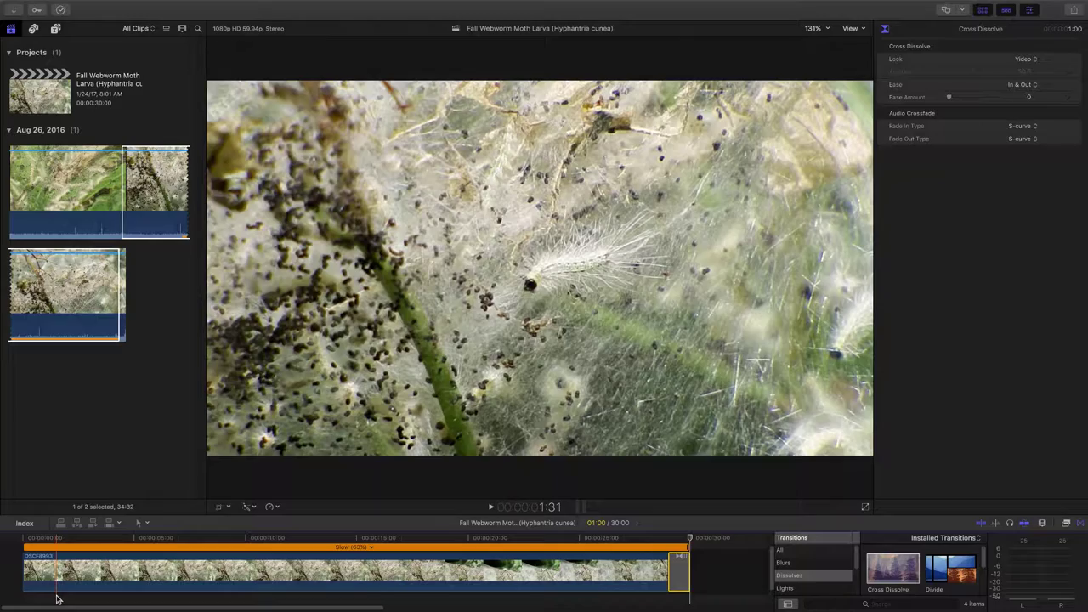
key("space")
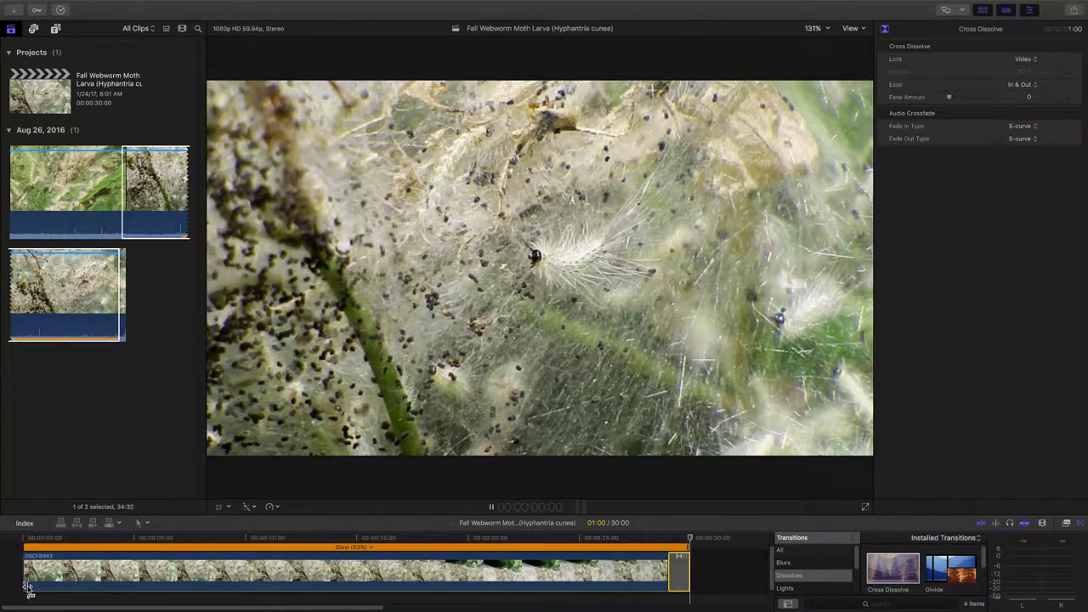